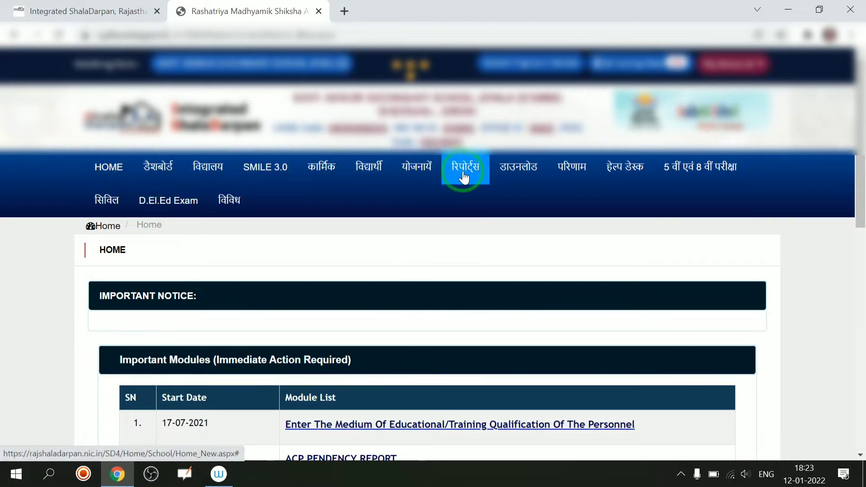
Open the class 8 प्रारम्भिक शिक्षा पूर्णता प्रमाण पत्र परीक्षा 2022 application page and list the students of section A.
left_click(702, 176)
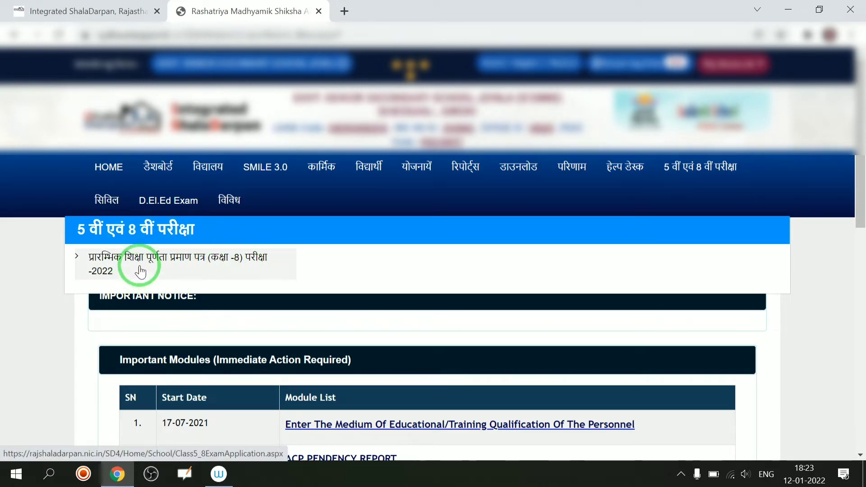
left_click(168, 262)
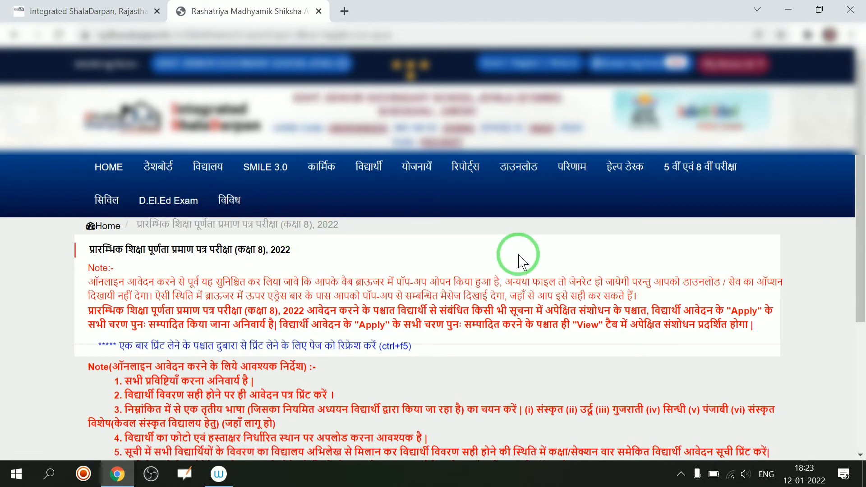
left_click_drag(860, 275, 863, 393)
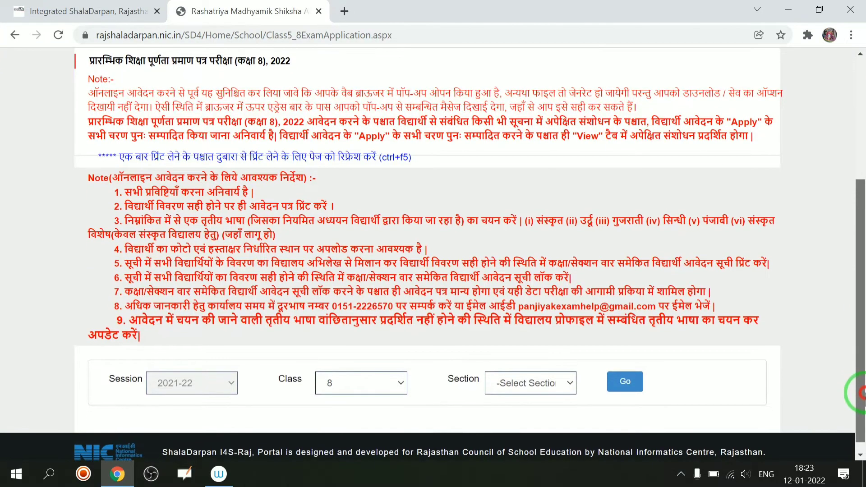
left_click(640, 302)
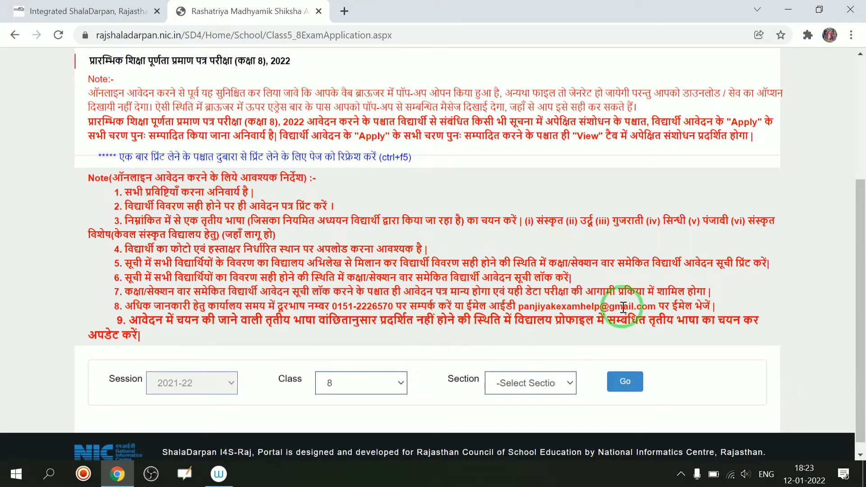
left_click_drag(857, 354, 857, 361)
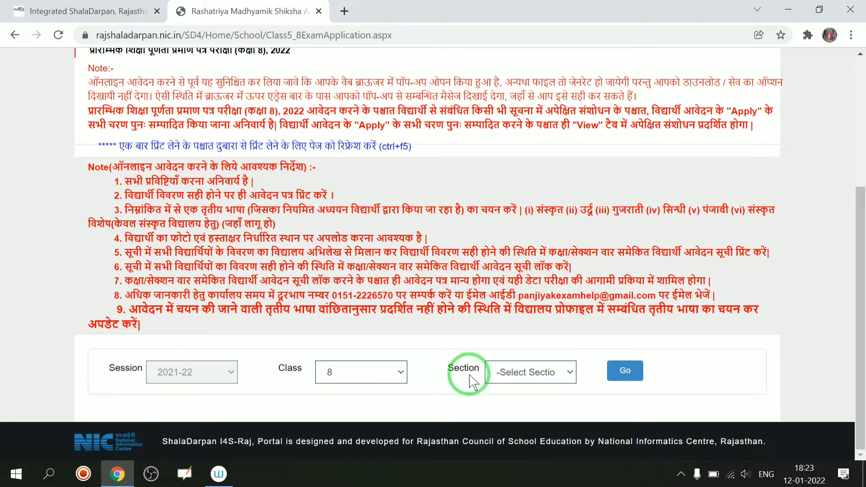
left_click(572, 382)
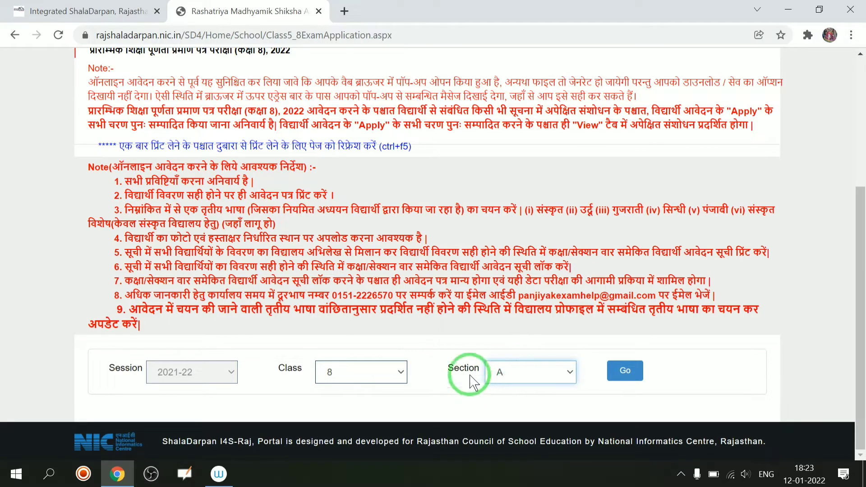
left_click(631, 375)
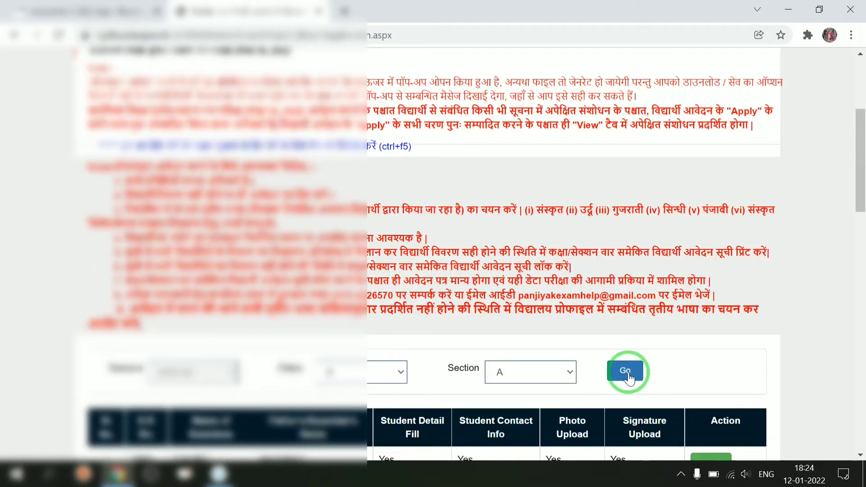
Start the exam application for the second-to-last student in the section A list.
left_click_drag(860, 180, 860, 251)
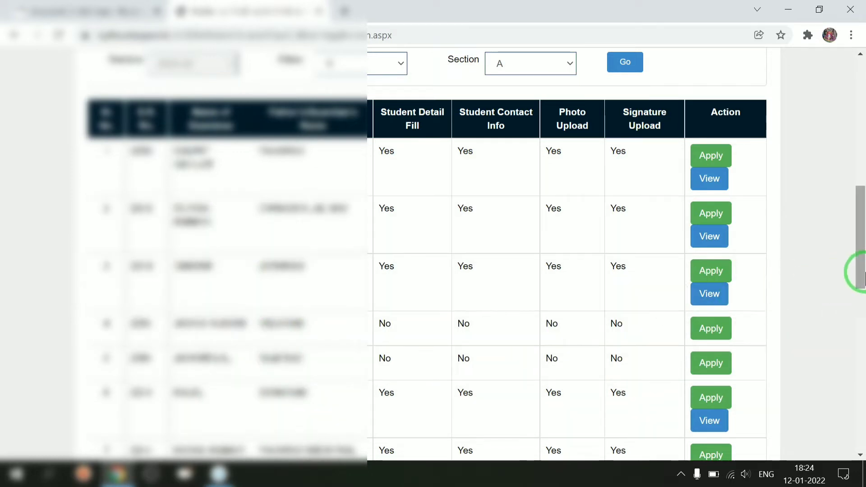
left_click_drag(863, 282, 863, 307)
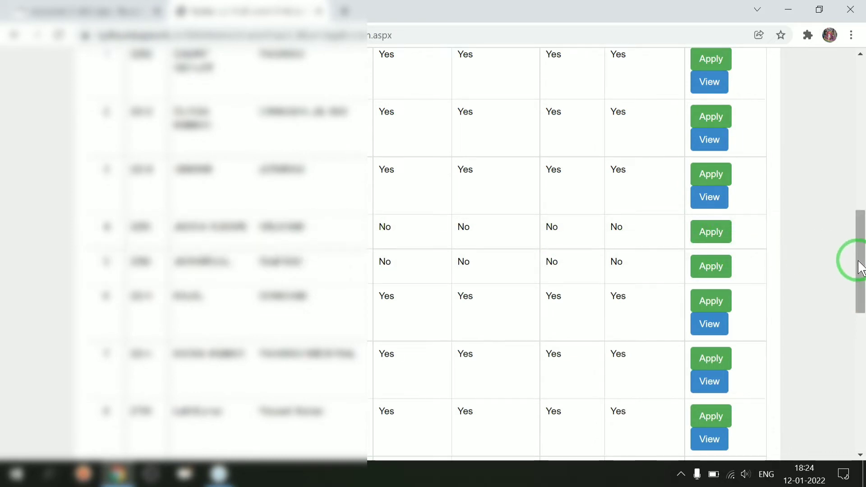
left_click_drag(861, 262, 851, 397)
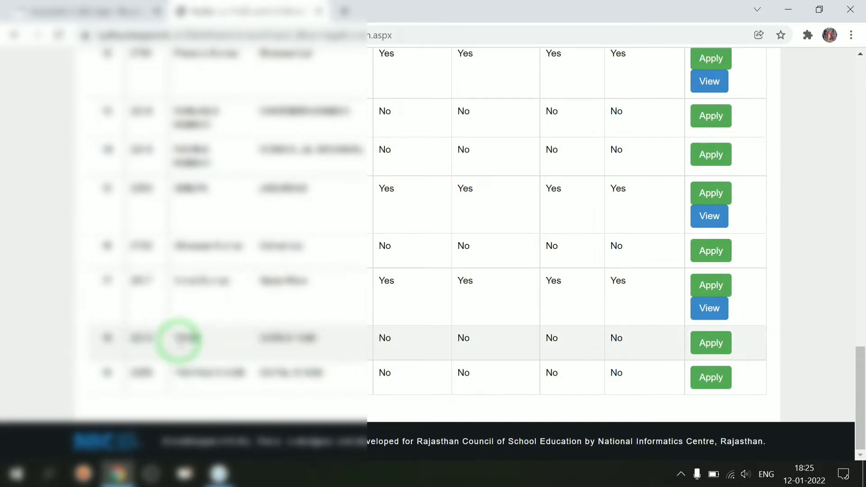
left_click(712, 346)
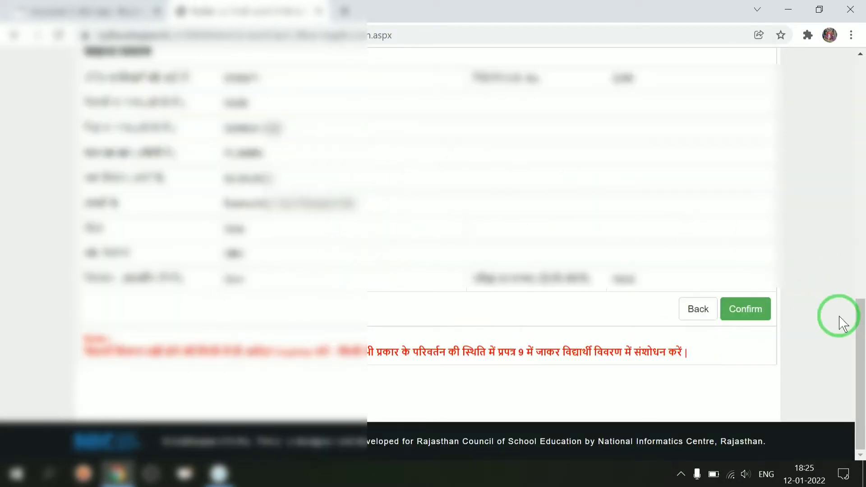
Review the student's details in the application, including the exam medium, and confirm them.
left_click_drag(861, 349, 863, 314)
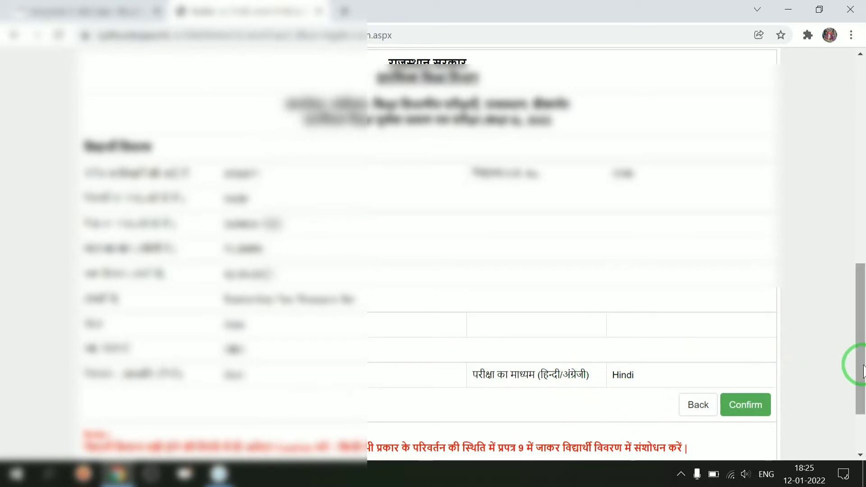
left_click_drag(856, 361, 855, 386)
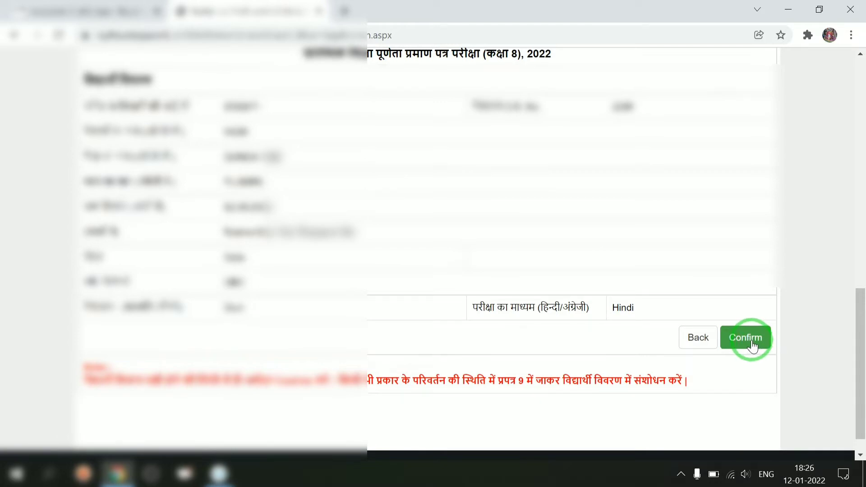
left_click_drag(859, 354, 857, 343)
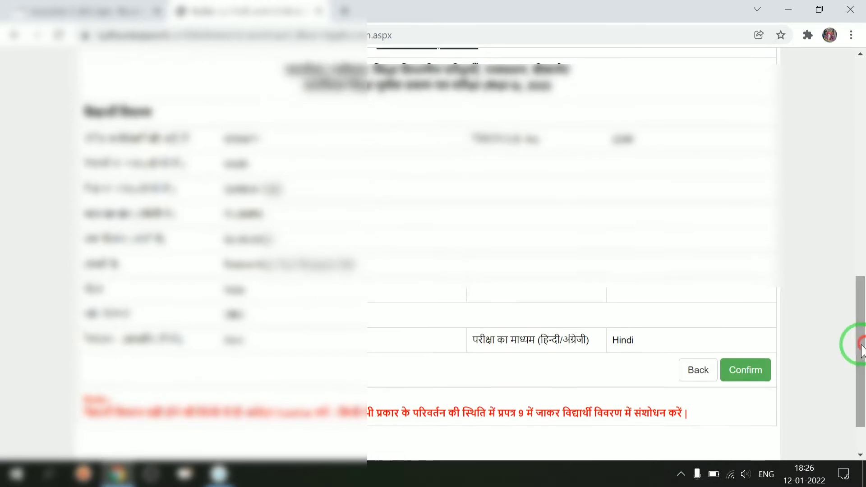
left_click(746, 371)
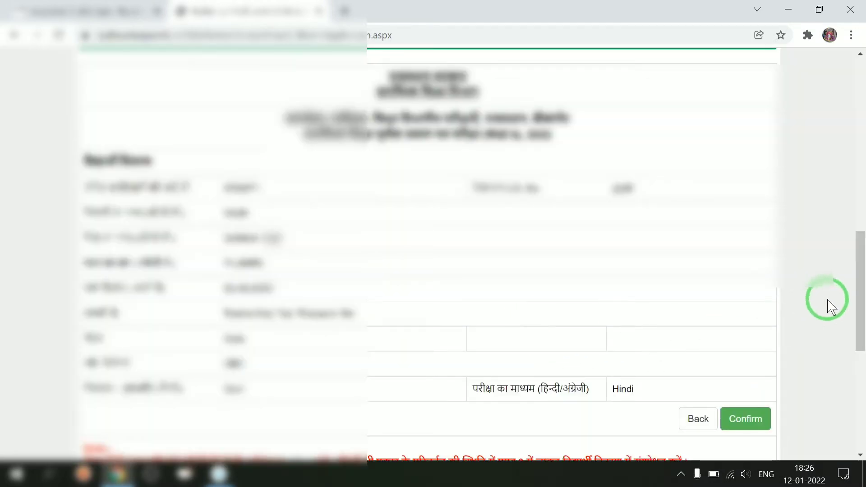
Check the third-language choice, keep the selected option, and save the student's additional and contact details.
left_click_drag(857, 309, 859, 416)
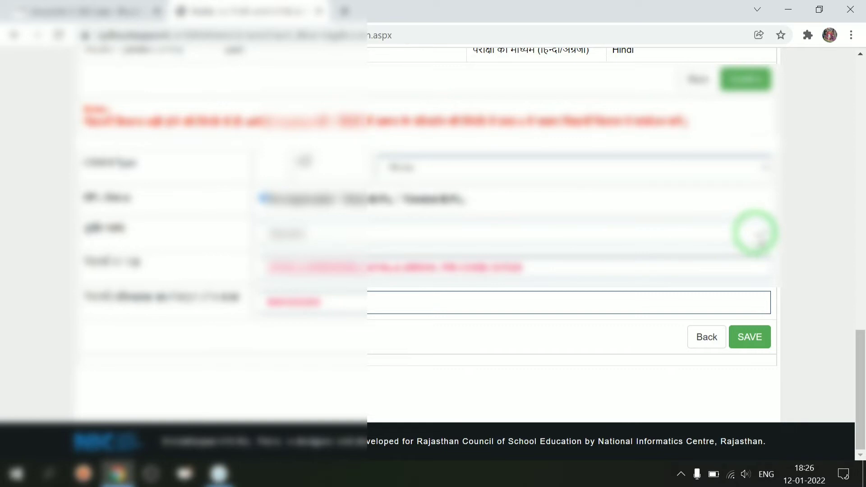
left_click(755, 231)
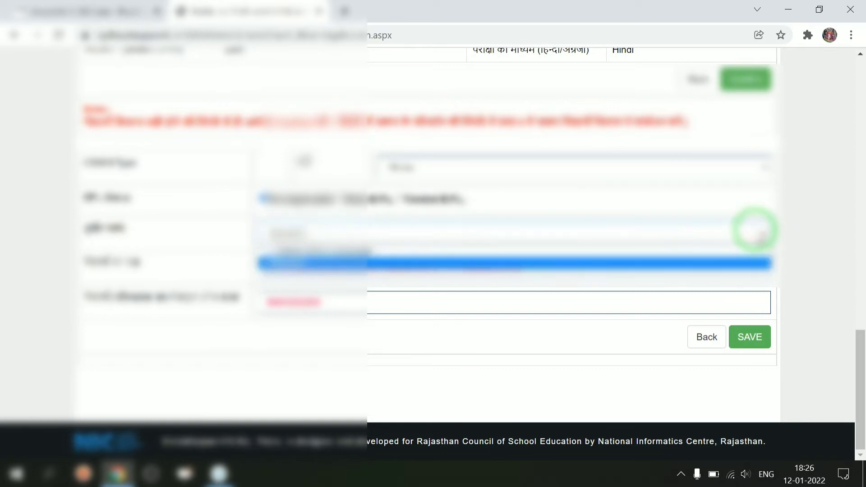
left_click(756, 231)
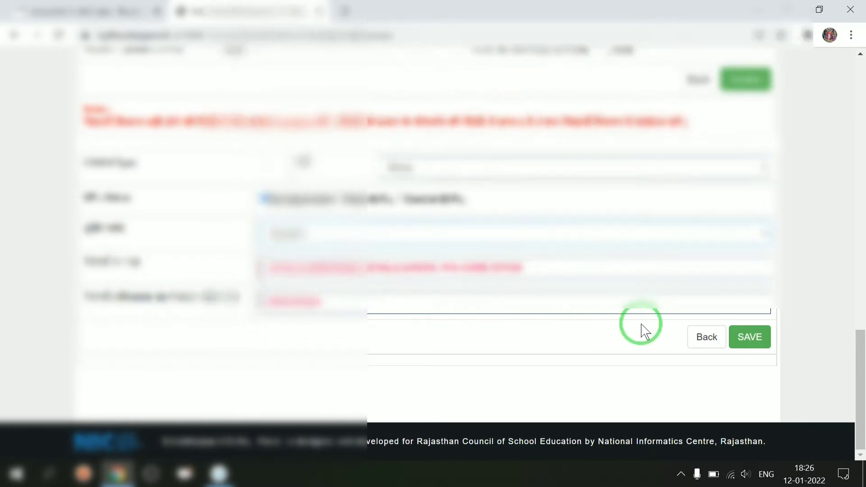
left_click(755, 342)
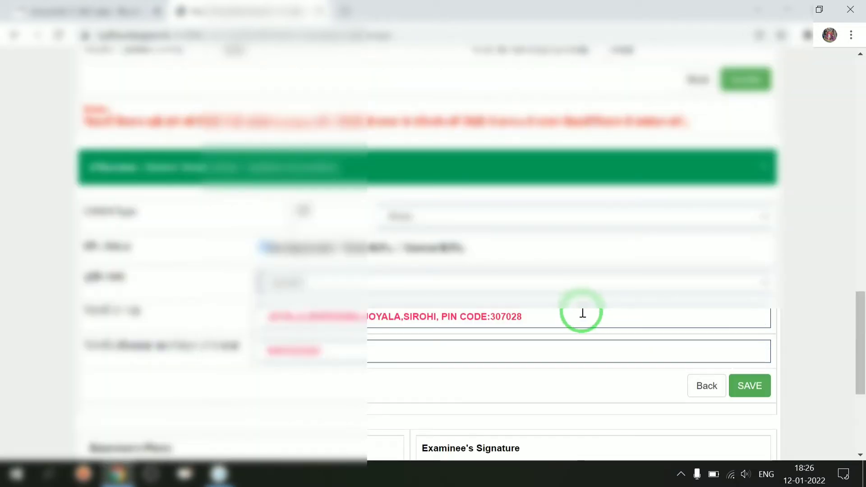
Begin the examinee's photo upload and browse to the last local drive to find the image files.
left_click_drag(857, 342, 860, 417)
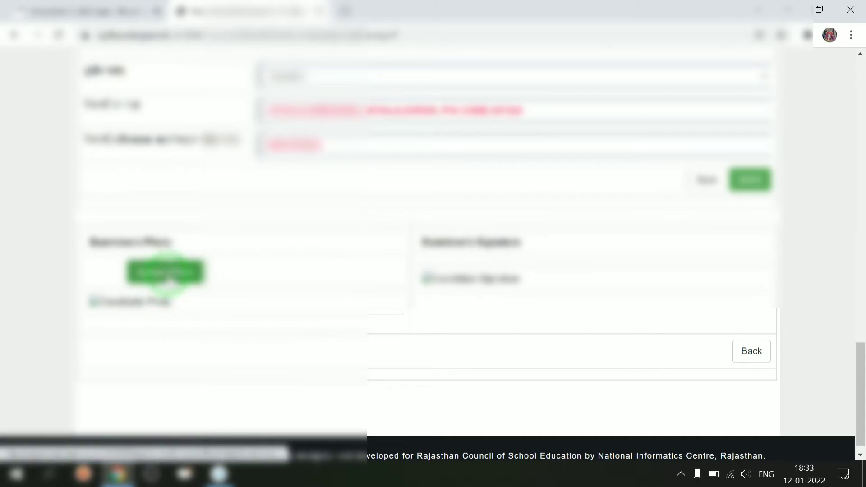
left_click(171, 276)
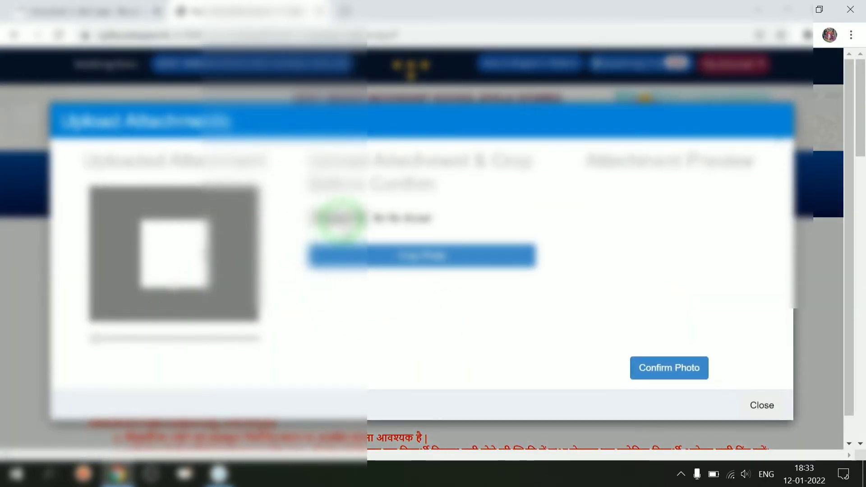
left_click(349, 218)
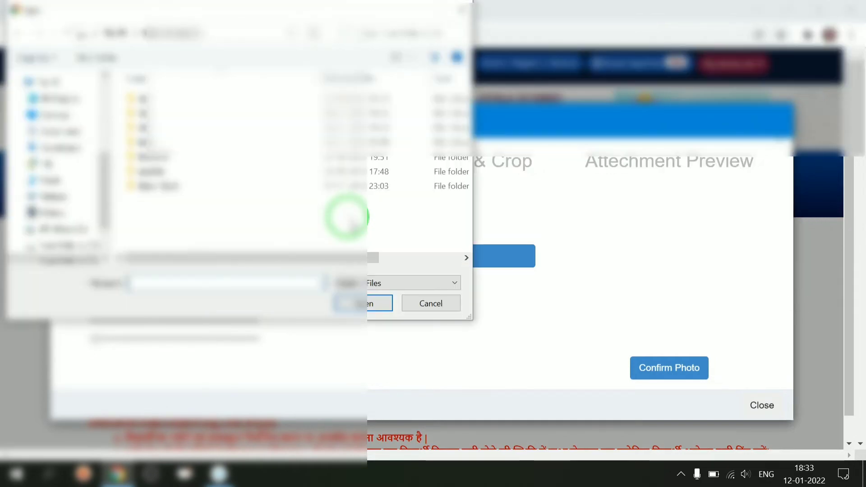
left_click_drag(101, 209, 104, 230)
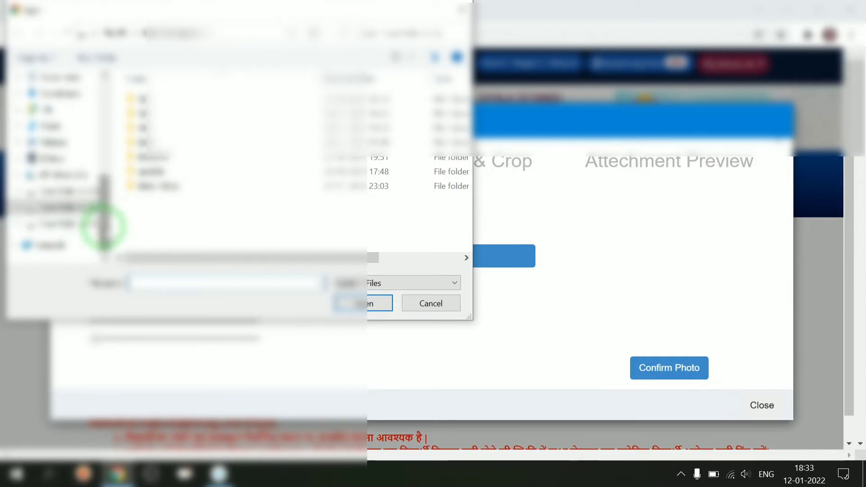
mouse_move(103, 226)
left_mouse_down()
mouse_move(106, 219)
mouse_move(102, 233)
left_mouse_up()
left_click(77, 224)
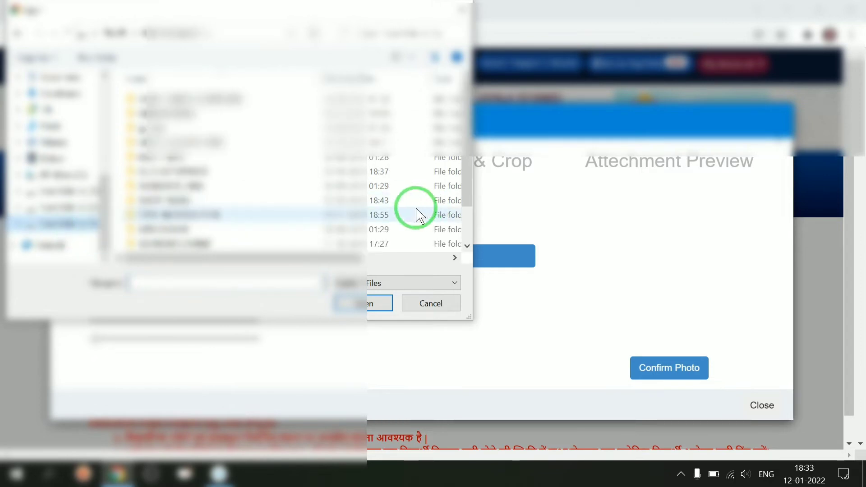
left_click_drag(468, 198, 466, 229)
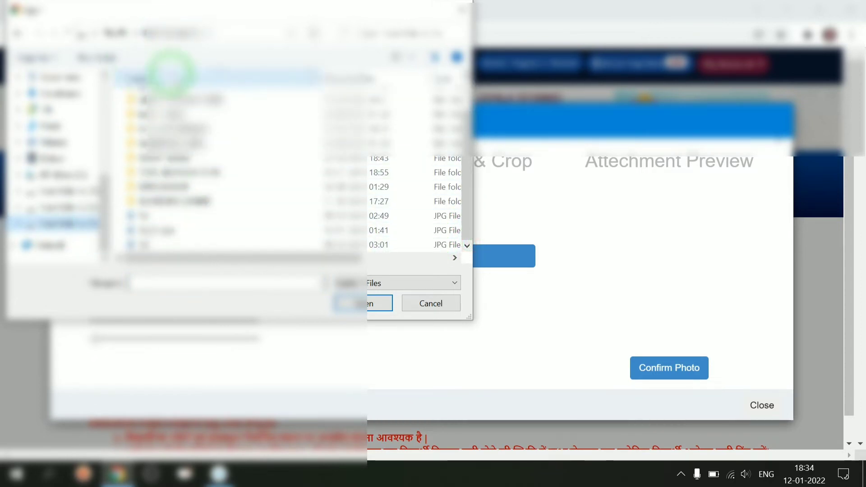
Show the drive's files as large icons in an enlarged file dialog and choose the photo 15_11zon.jpg.
left_click(408, 57)
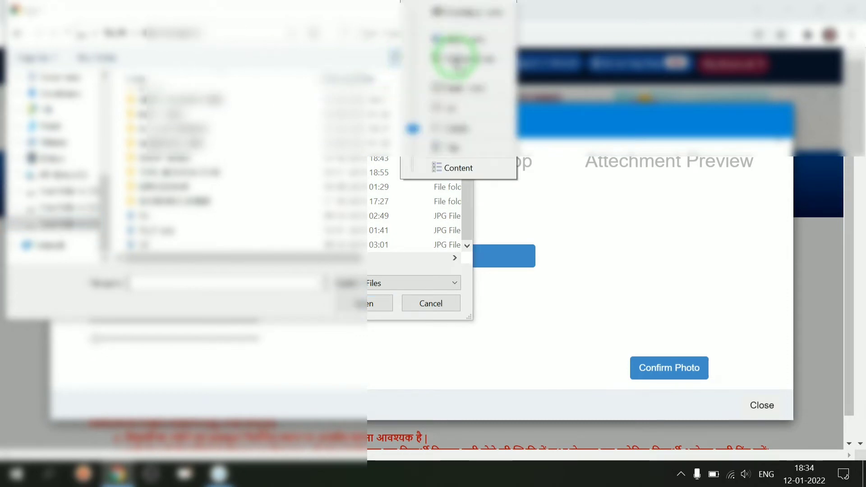
left_click(457, 37)
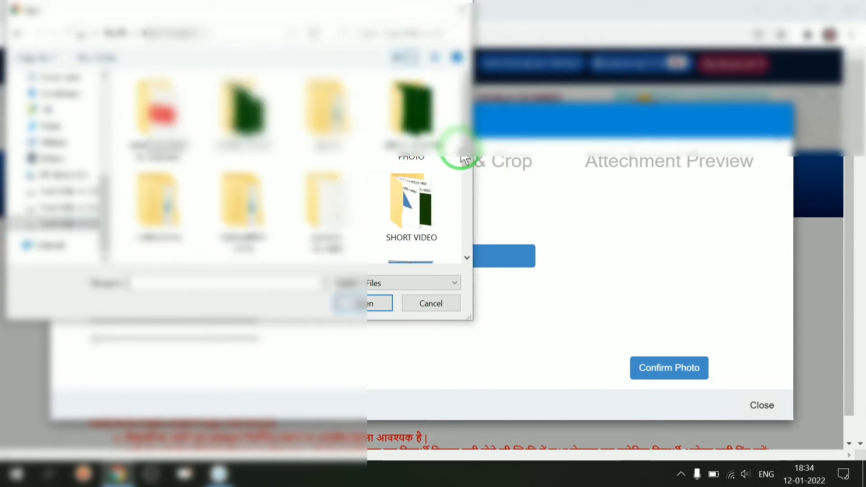
double_click(307, 9)
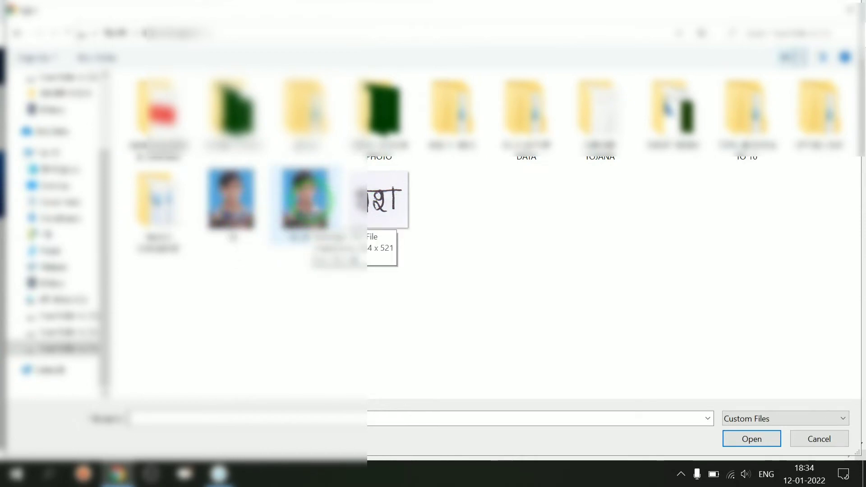
left_click(311, 199)
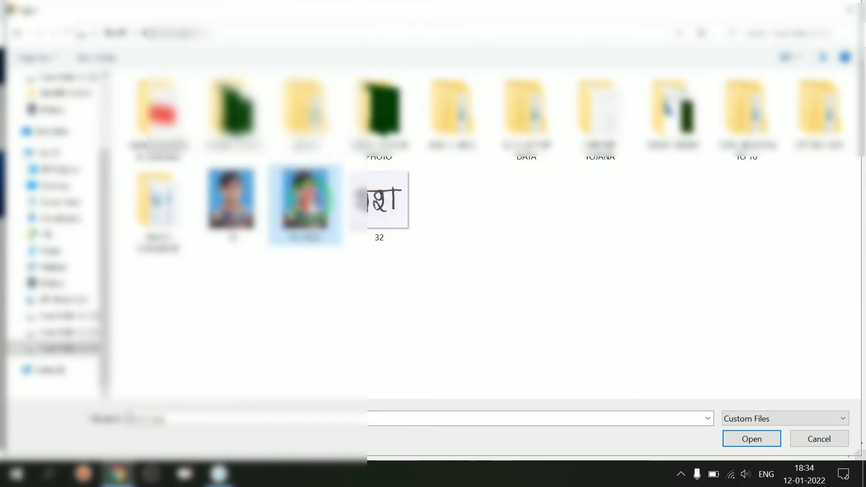
left_click(766, 441)
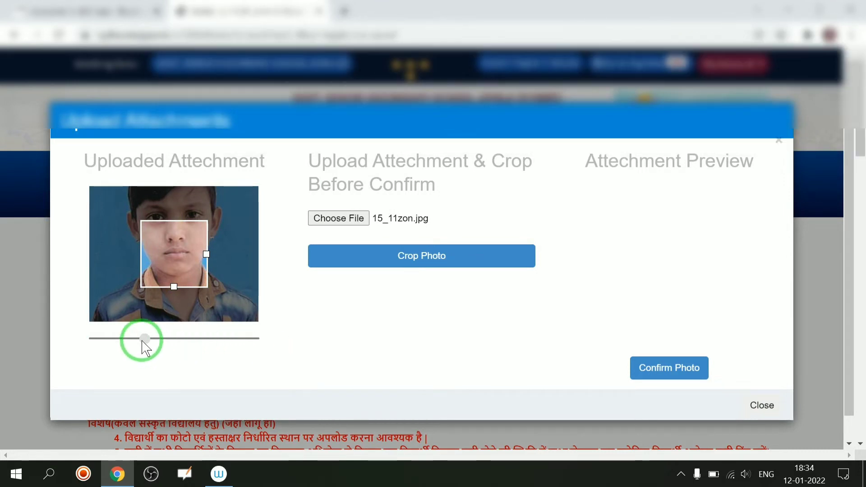
Zoom the photo fully out, extend the crop frame downward to fit it, then crop and confirm the examinee's photo.
left_click_drag(144, 341, 86, 342)
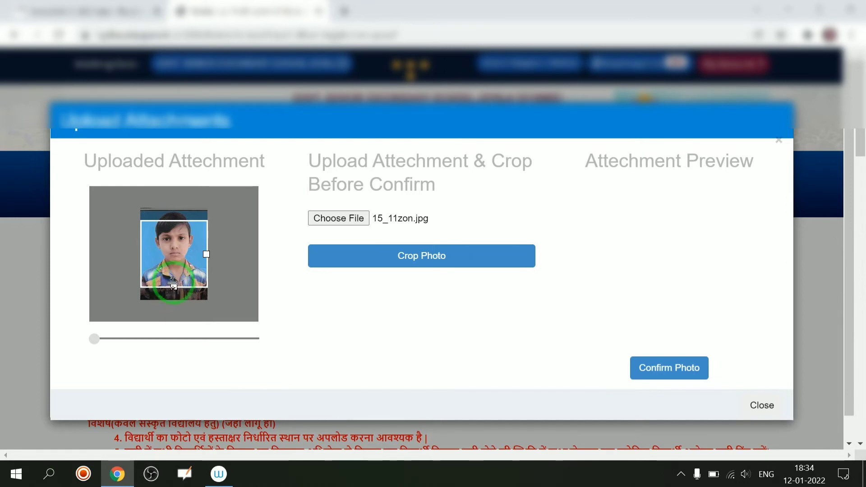
left_click_drag(174, 286, 175, 311)
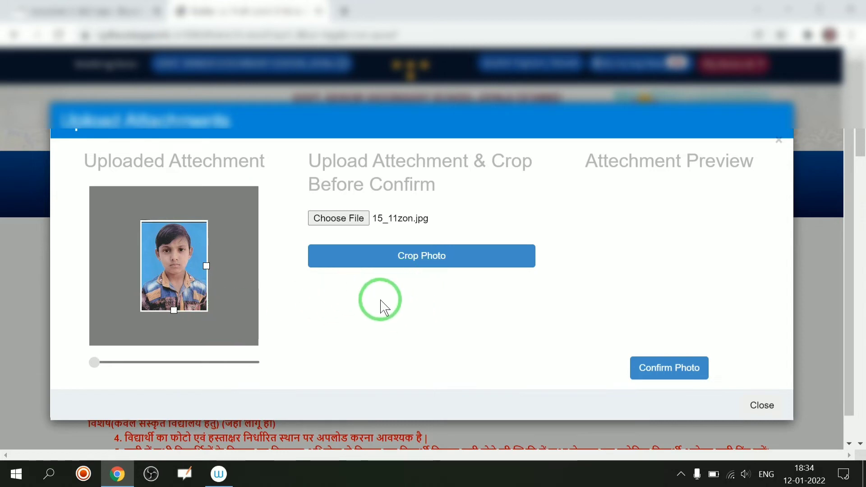
left_click(419, 261)
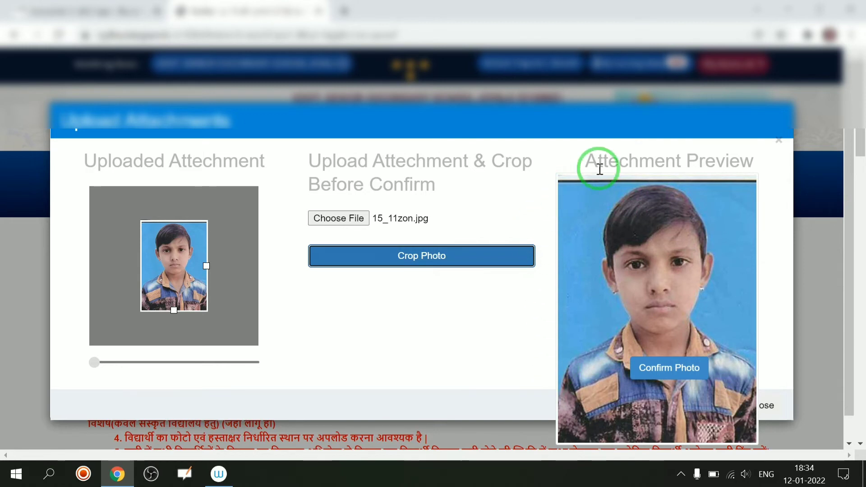
left_click(674, 377)
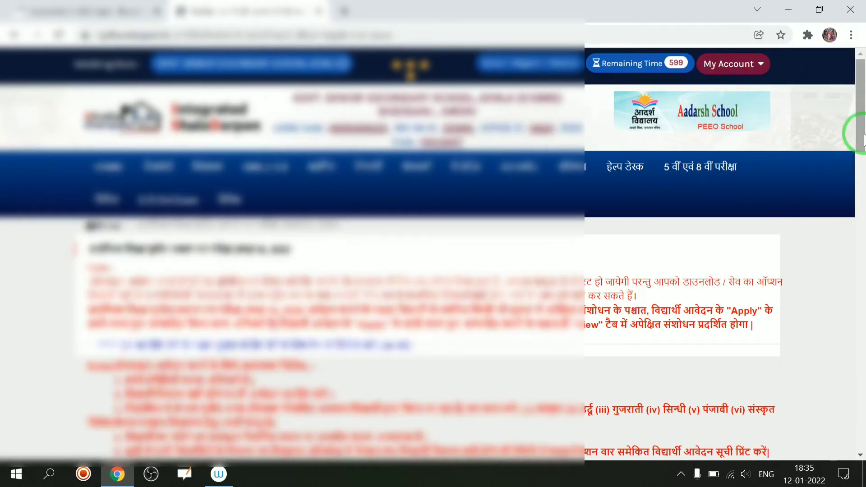
left_click_drag(863, 136, 863, 431)
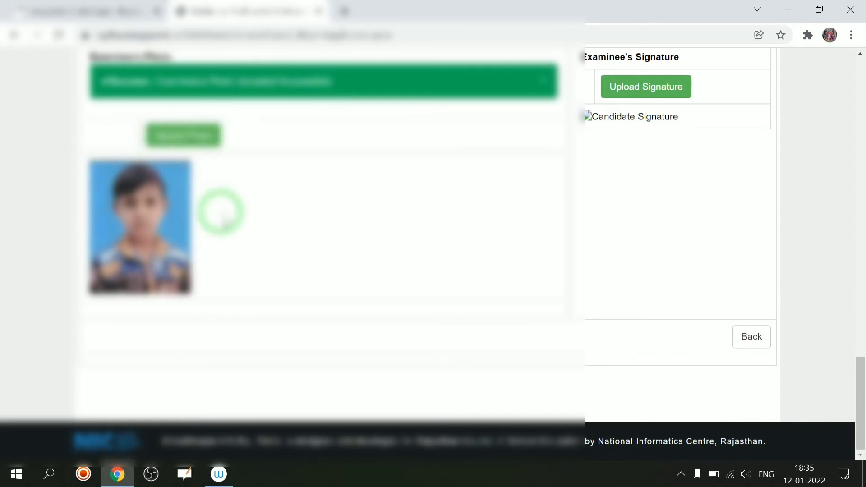
Begin the examinee's signature upload and choose the signature image 32.jpg from the New Volume (F:) files.
left_click(648, 90)
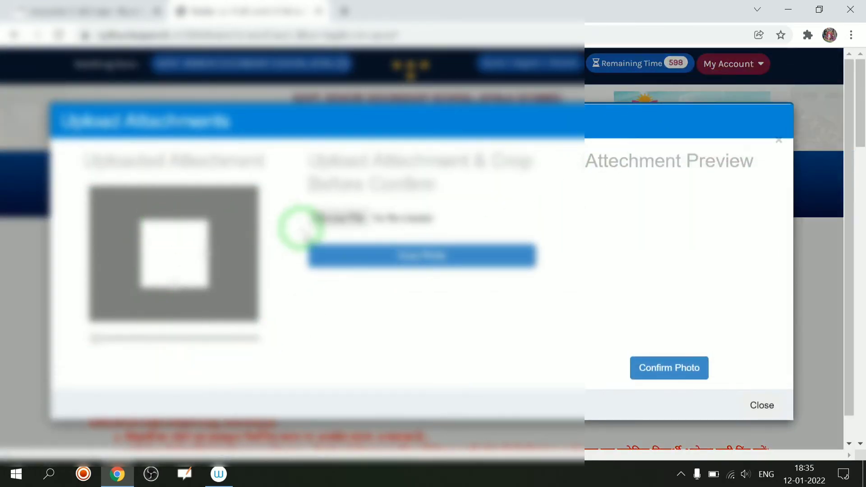
left_click(347, 219)
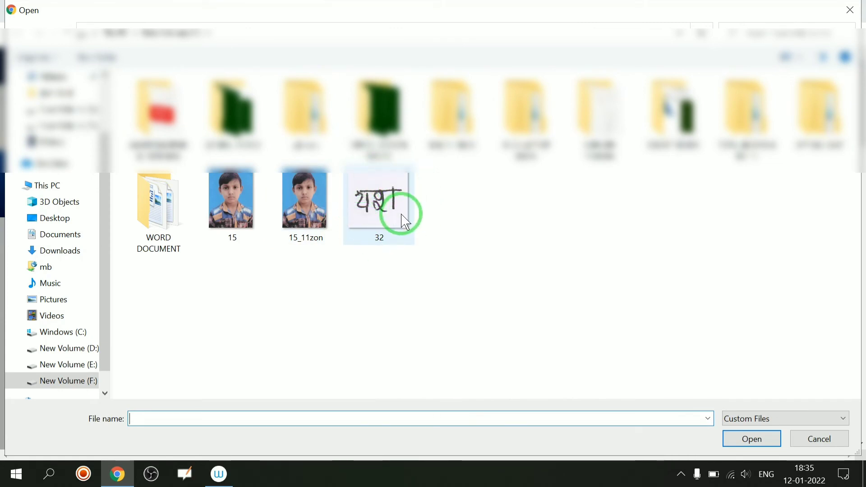
left_click(385, 210)
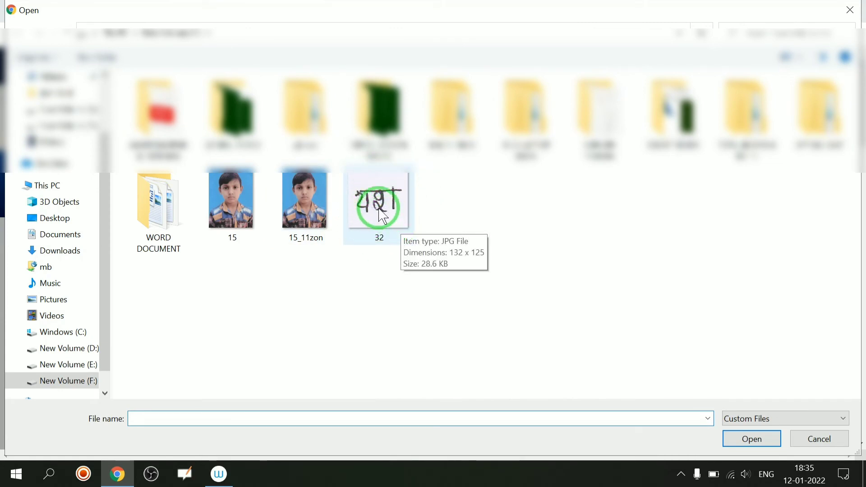
left_click(383, 217)
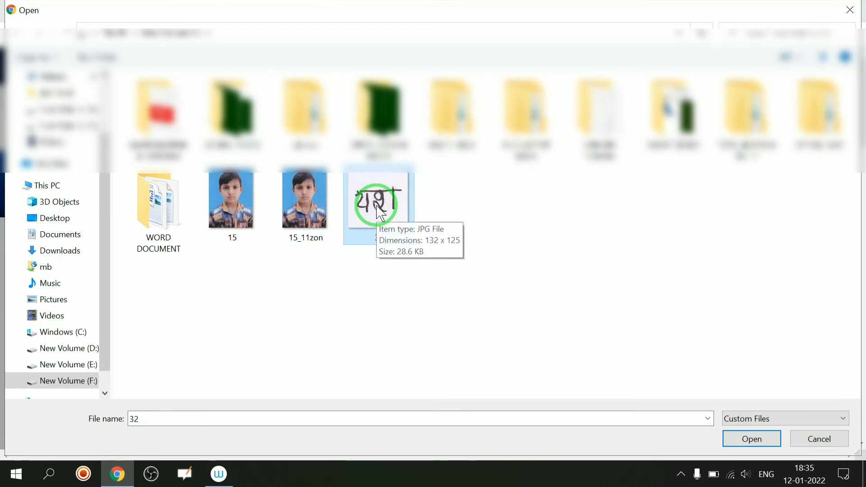
left_click(757, 440)
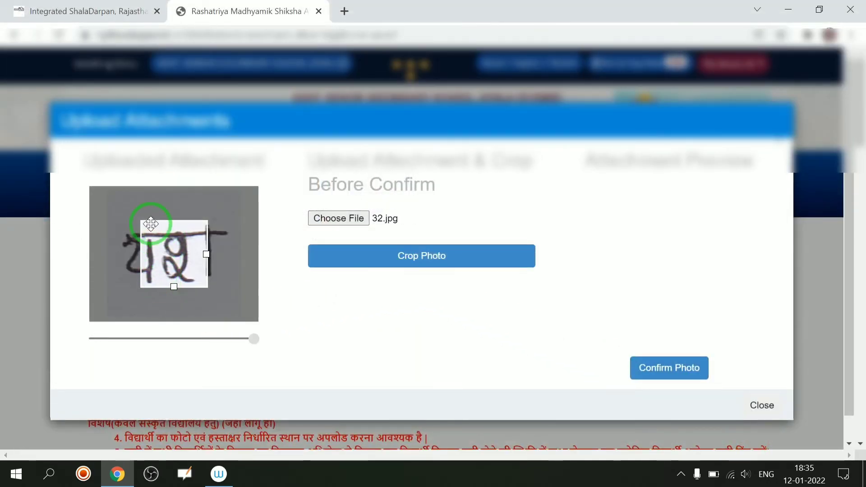
Zoom the signature fully out, widen the crop frame slightly to fit it, then crop and confirm the examinee's signature.
left_click(389, 267)
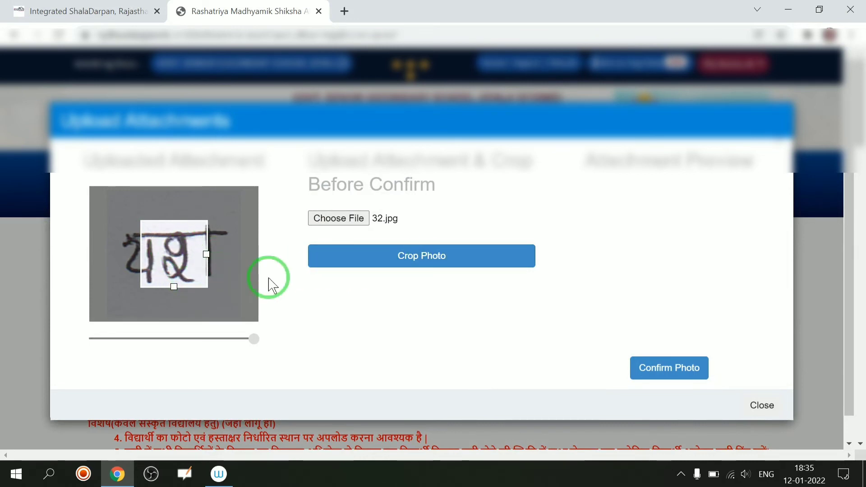
mouse_move(253, 339)
left_mouse_down()
mouse_move(73, 348)
mouse_move(81, 346)
left_mouse_up()
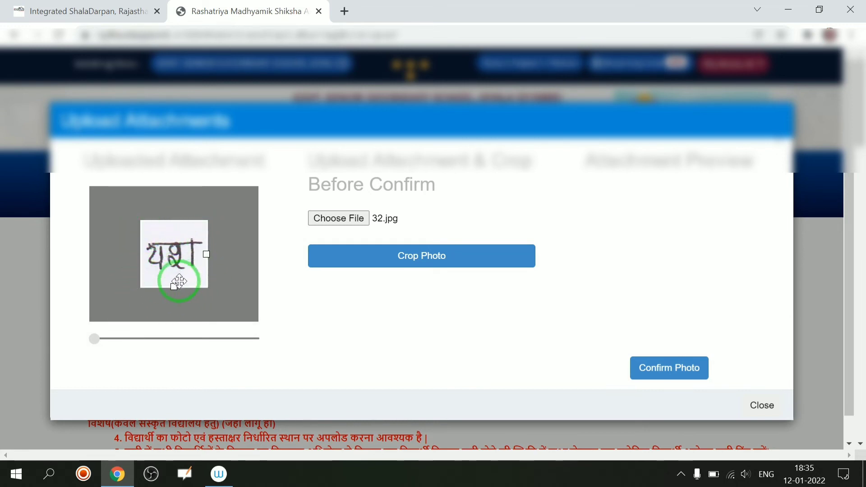
left_click_drag(206, 254, 248, 261)
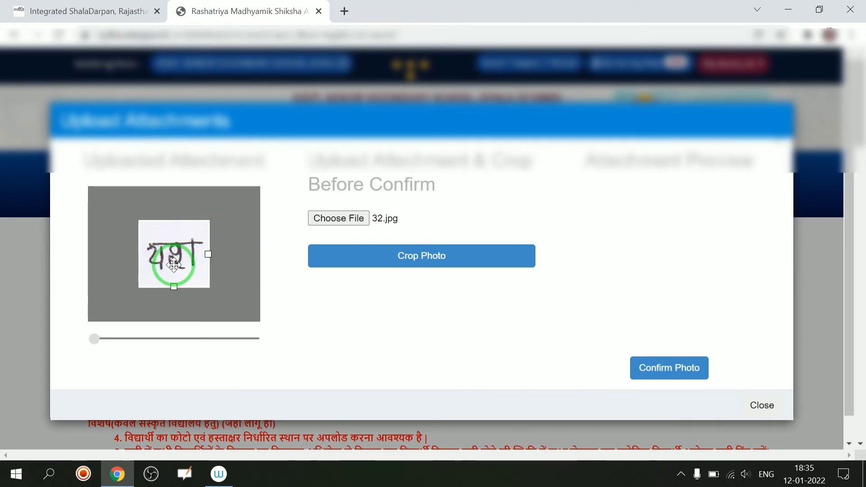
left_click_drag(174, 265, 170, 248)
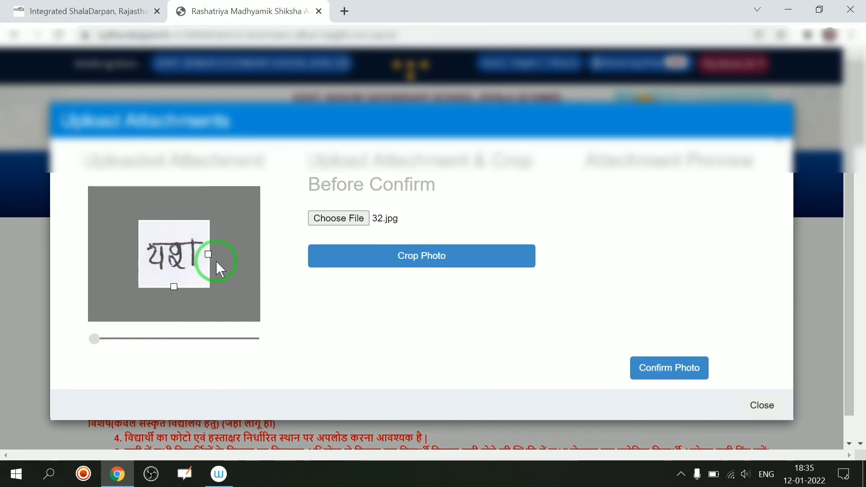
left_click(419, 261)
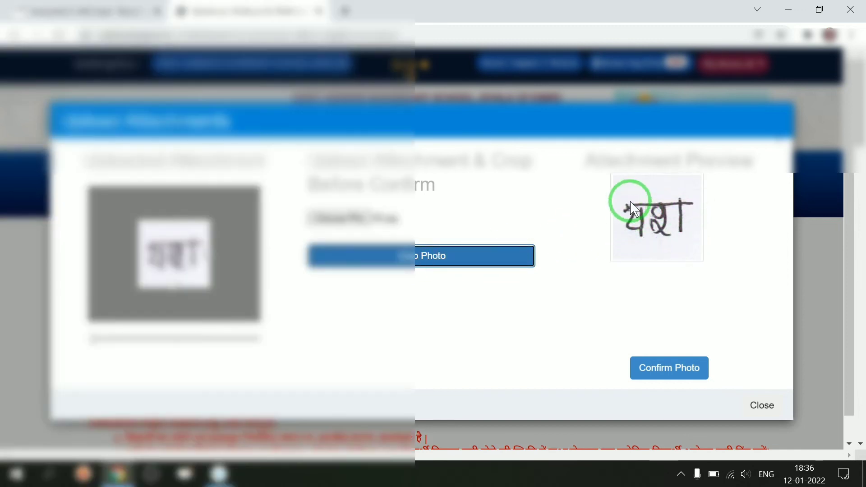
left_click(677, 375)
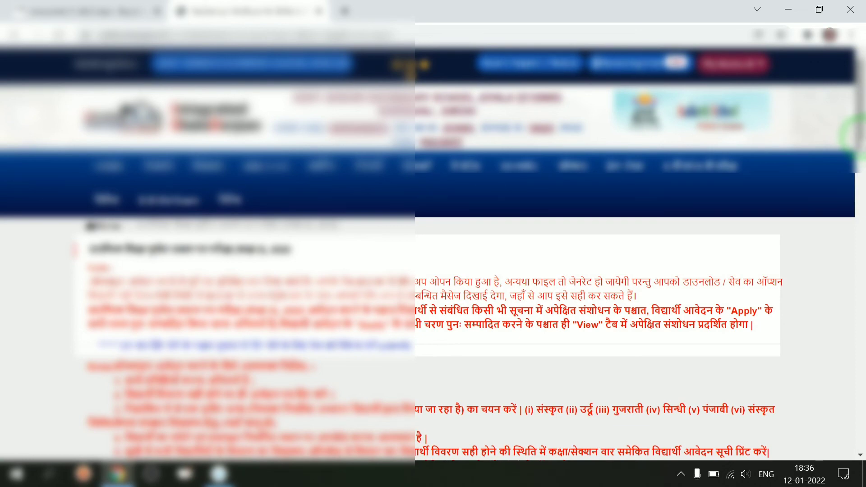
Check the uploaded photo and signature at the end of the application, then return to the student list's last rows.
left_click_drag(860, 136, 862, 432)
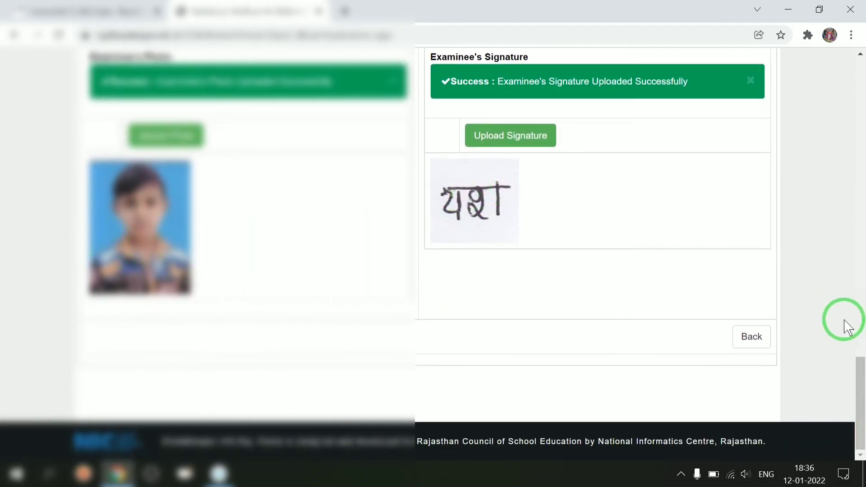
mouse_move(860, 377)
left_mouse_down()
mouse_move(863, 190)
mouse_move(863, 384)
left_mouse_up()
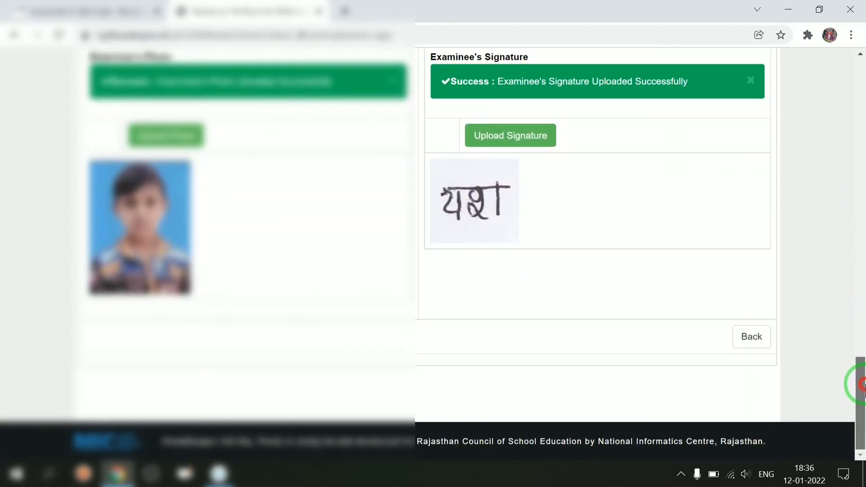
left_click(751, 338)
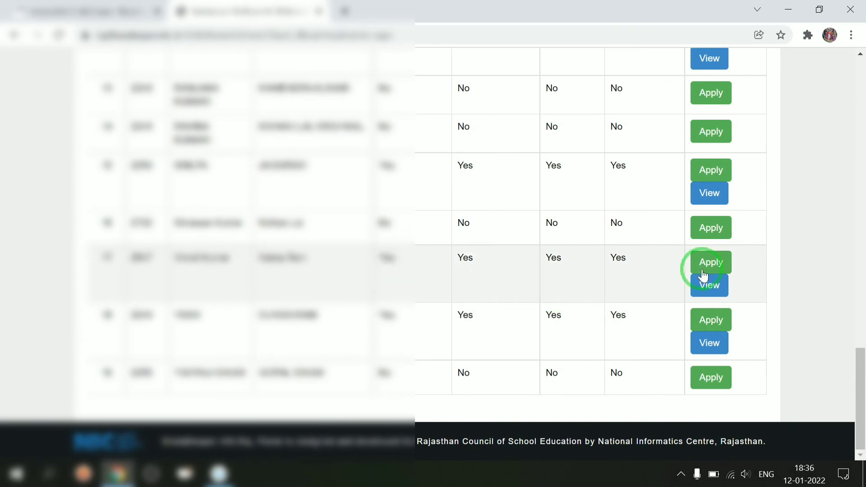
mouse_move(859, 391)
left_mouse_down()
mouse_move(855, 328)
mouse_move(863, 403)
left_mouse_up()
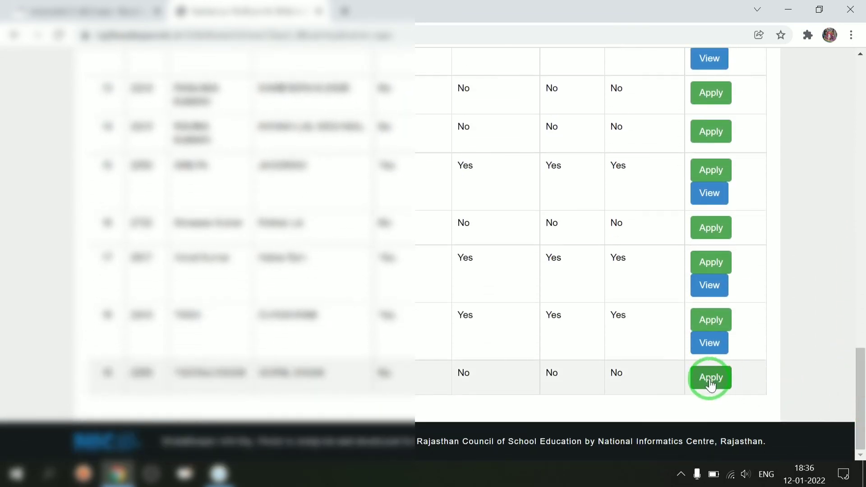